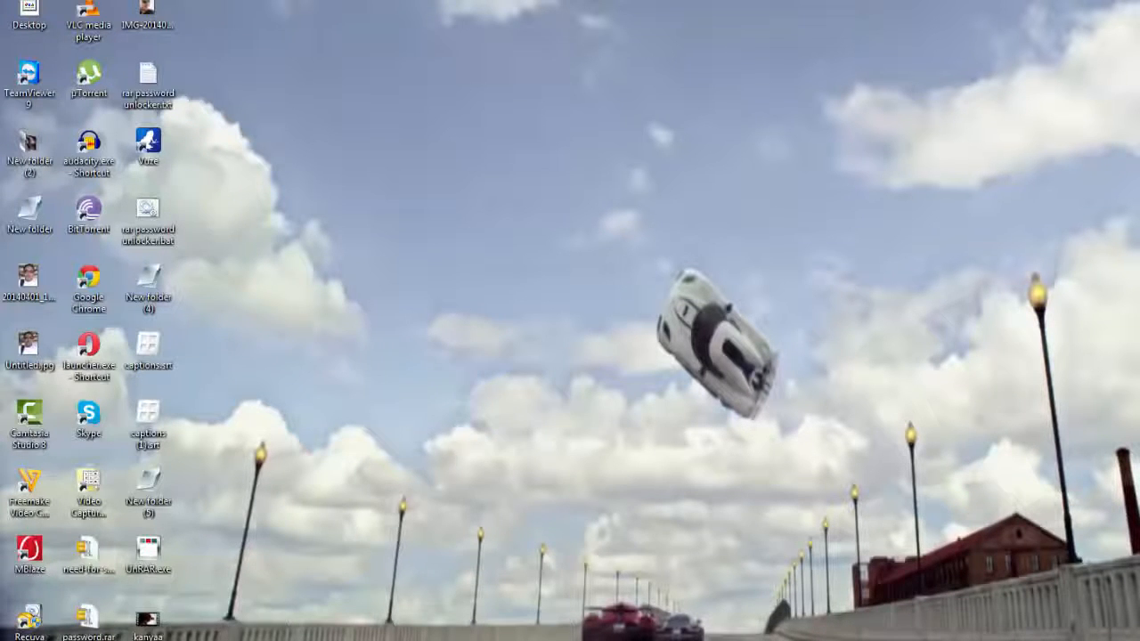
Download the Godzilla (2014) 1080p torrent file from the KickassTorrents page in the browser and open it from the desktop.
left_click(135, 640)
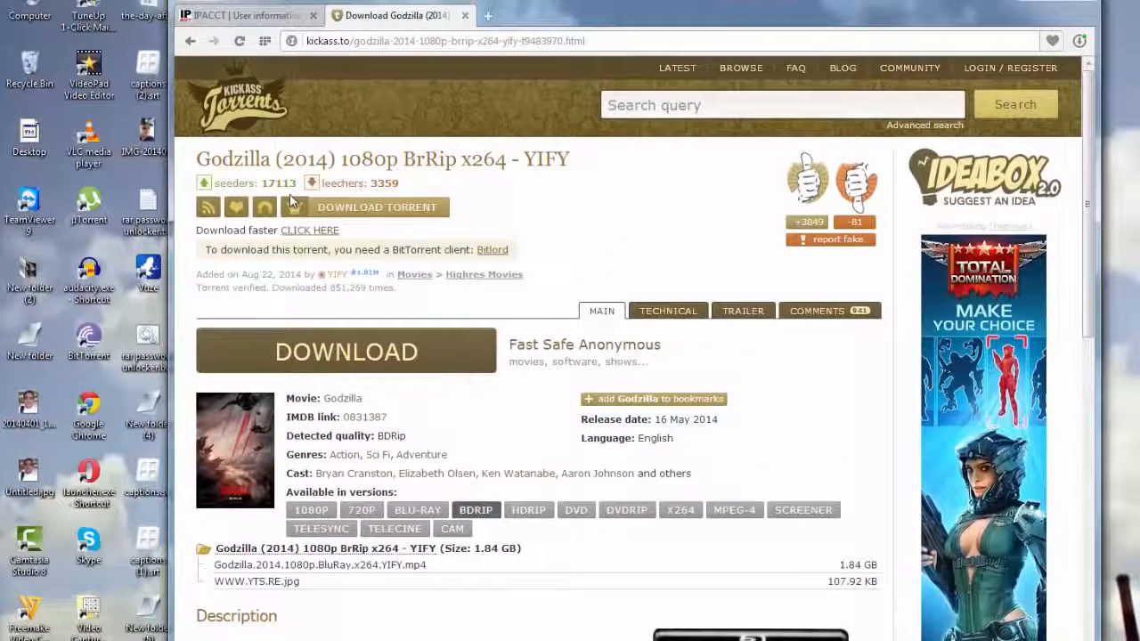
left_click(378, 210)
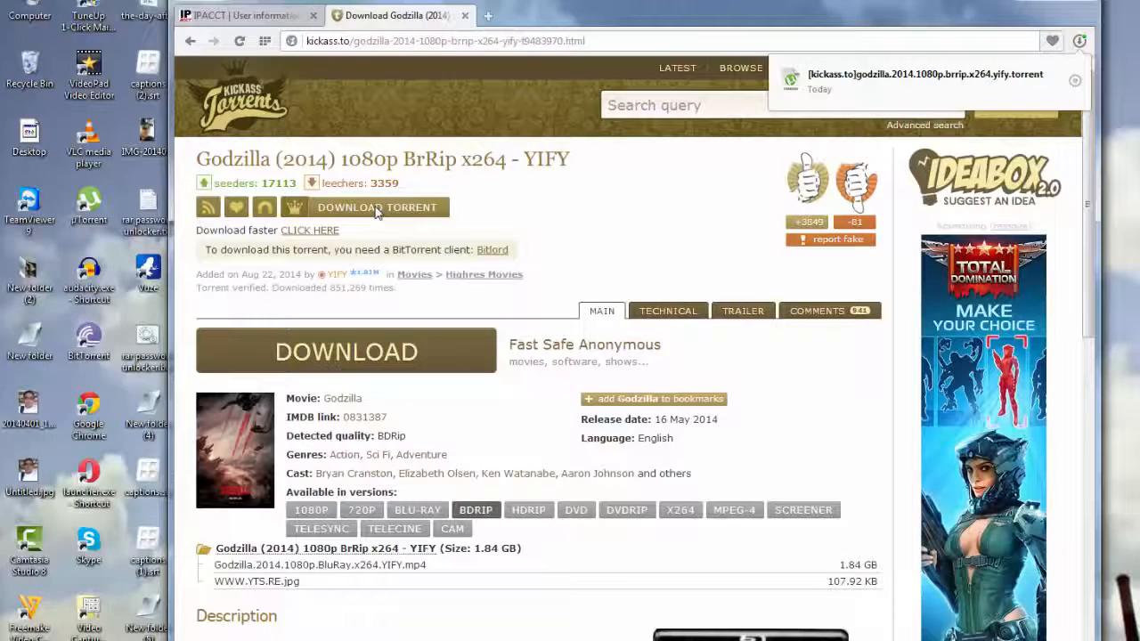
left_click(1029, 3)
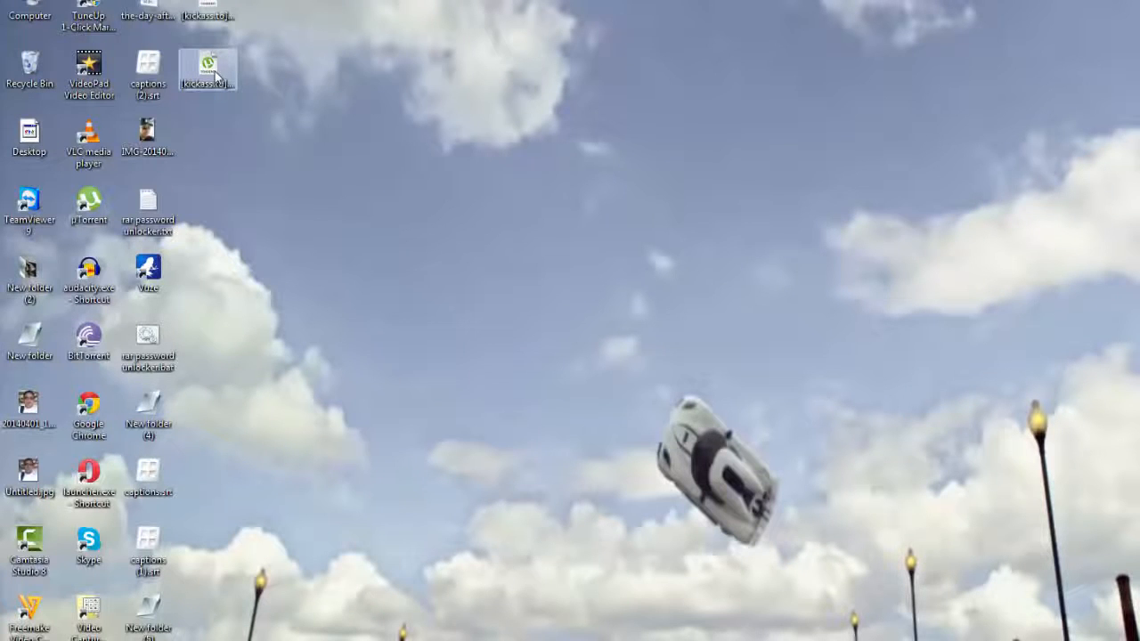
double_click(214, 77)
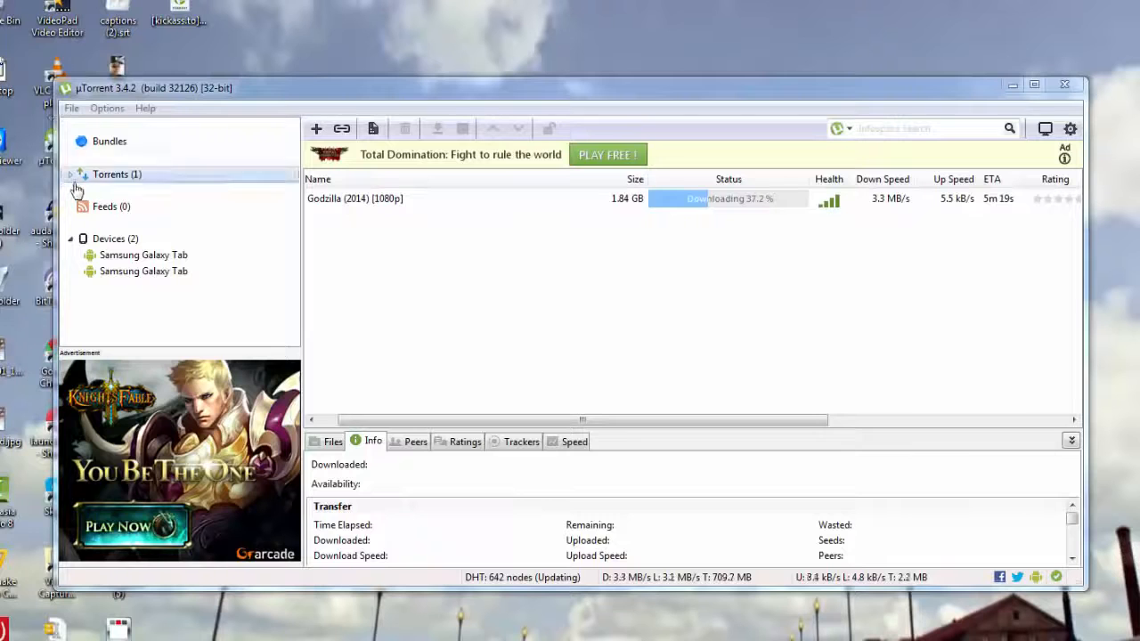
Narrow the µTorrent window, open its Preferences and review the General, Connection and Bandwidth settings.
left_click_drag(59, 198, 221, 198)
left_click(274, 107)
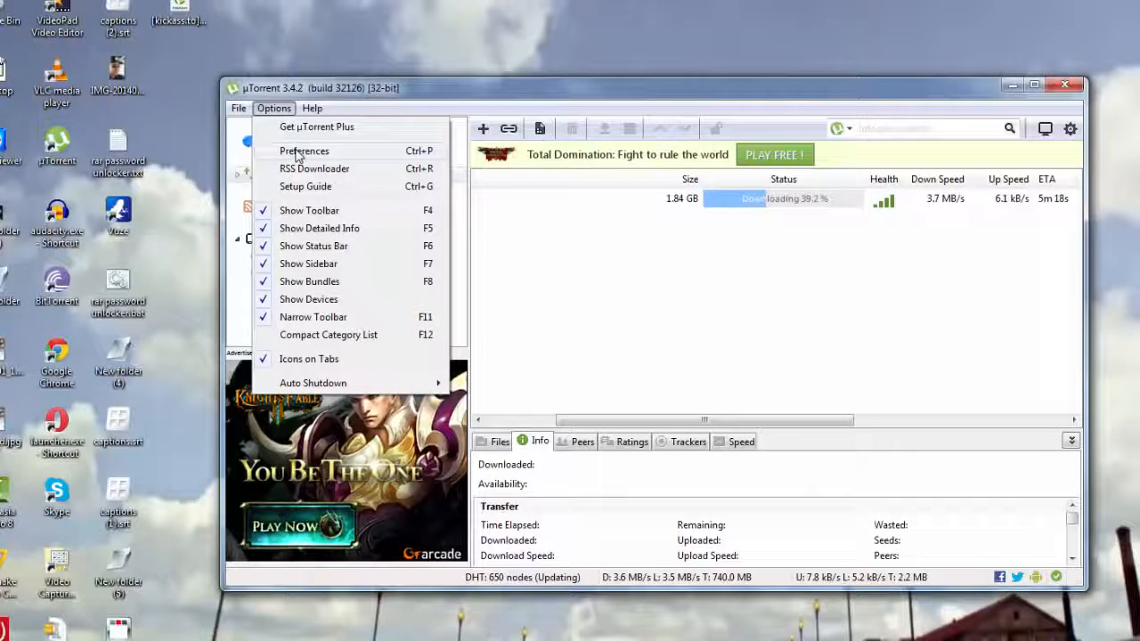
left_click(301, 153)
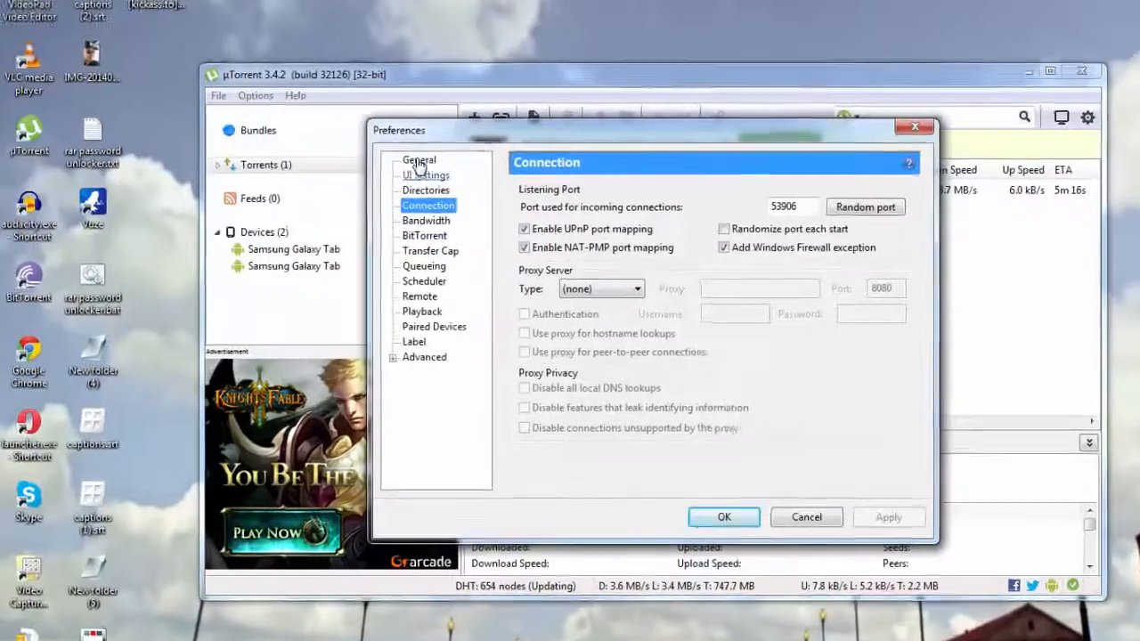
left_click(430, 169)
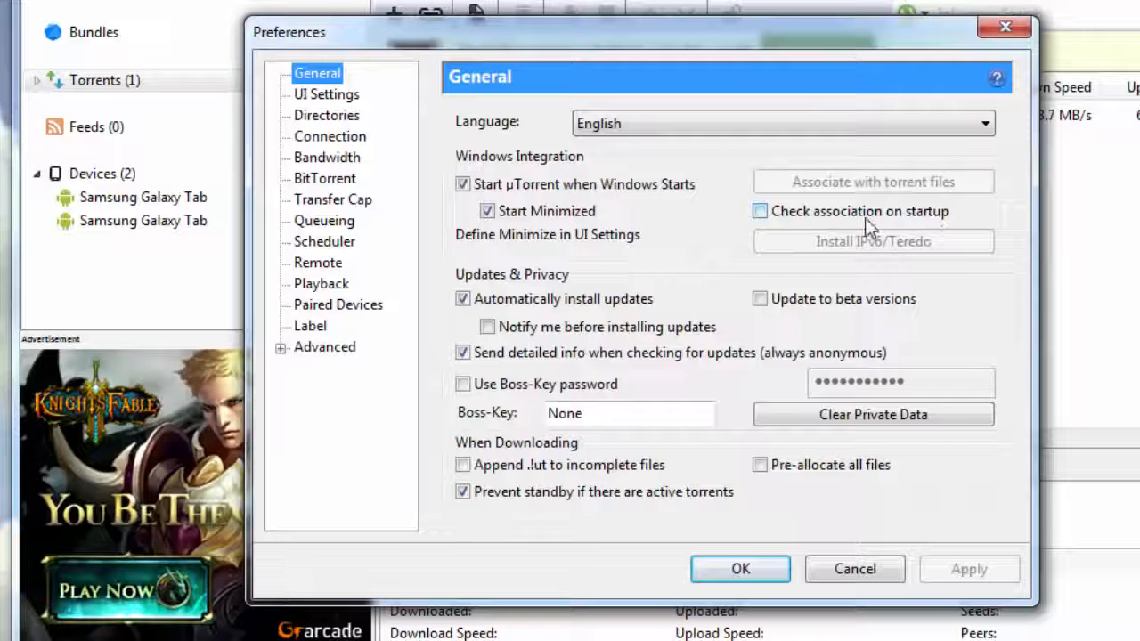
left_click(332, 140)
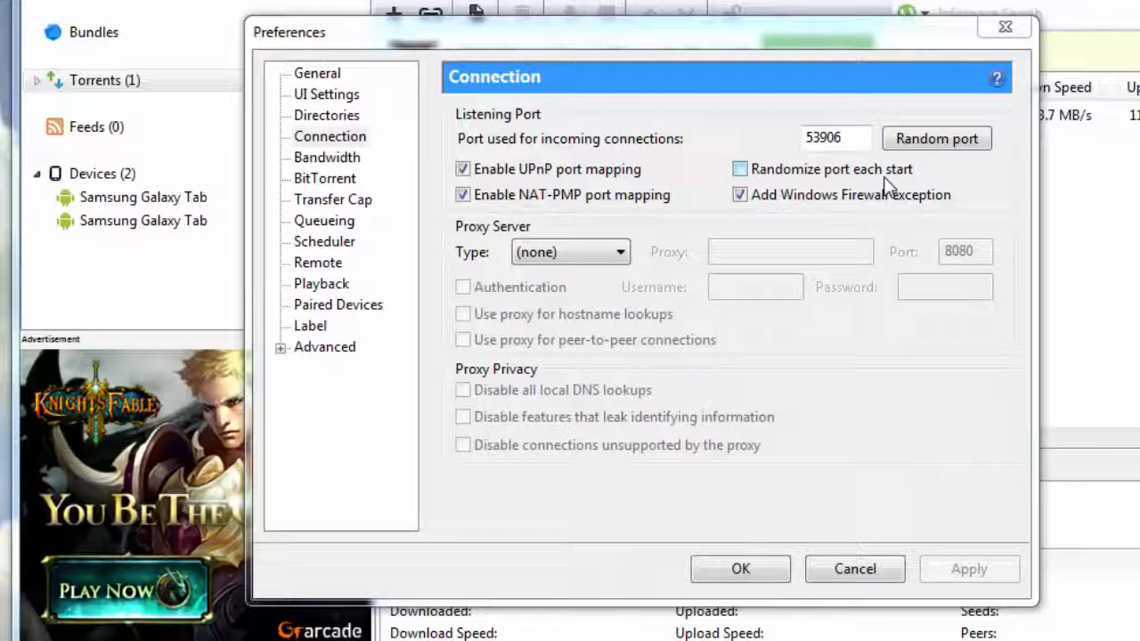
left_click(329, 161)
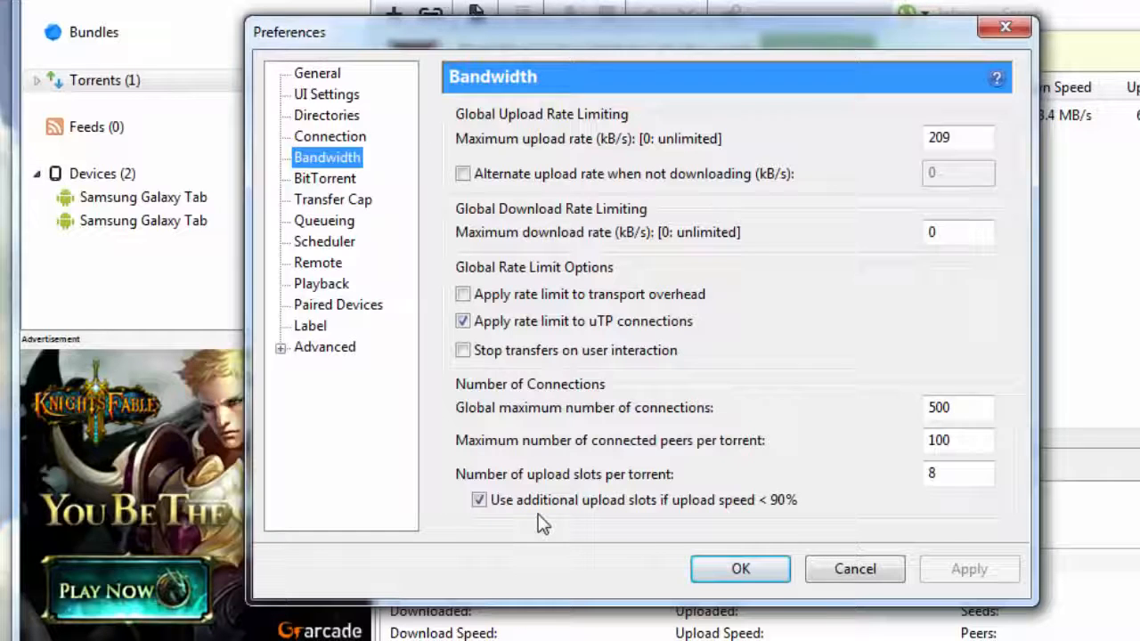
In the BitTorrent preferences, switch the outgoing protocol encryption to Disabled and back to Forced.
left_click(299, 178)
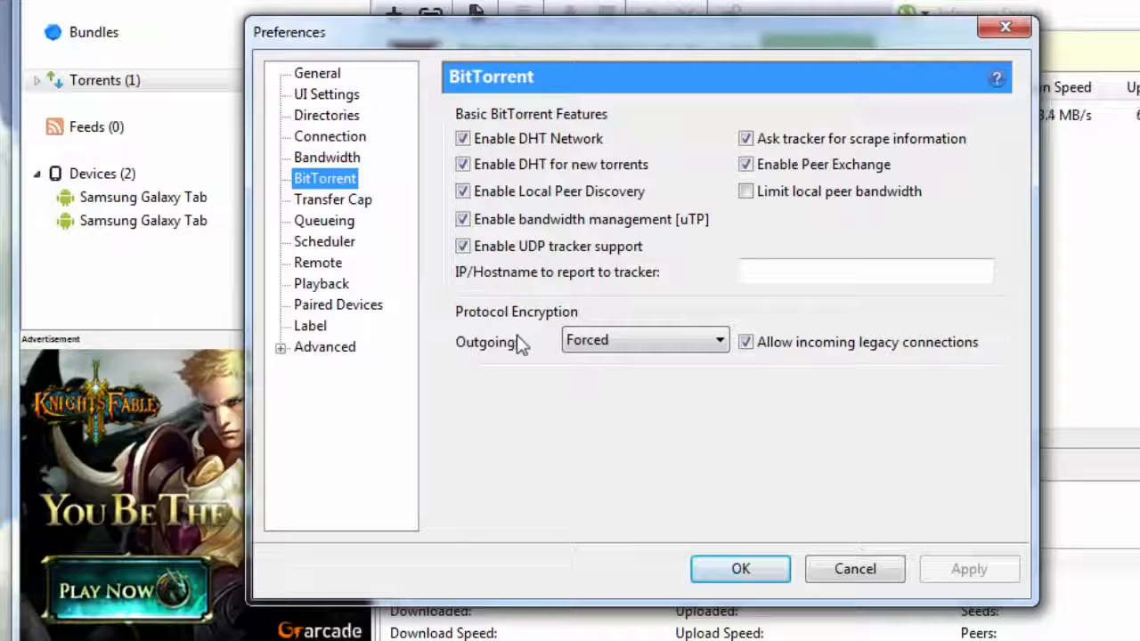
left_click(691, 343)
left_click(597, 361)
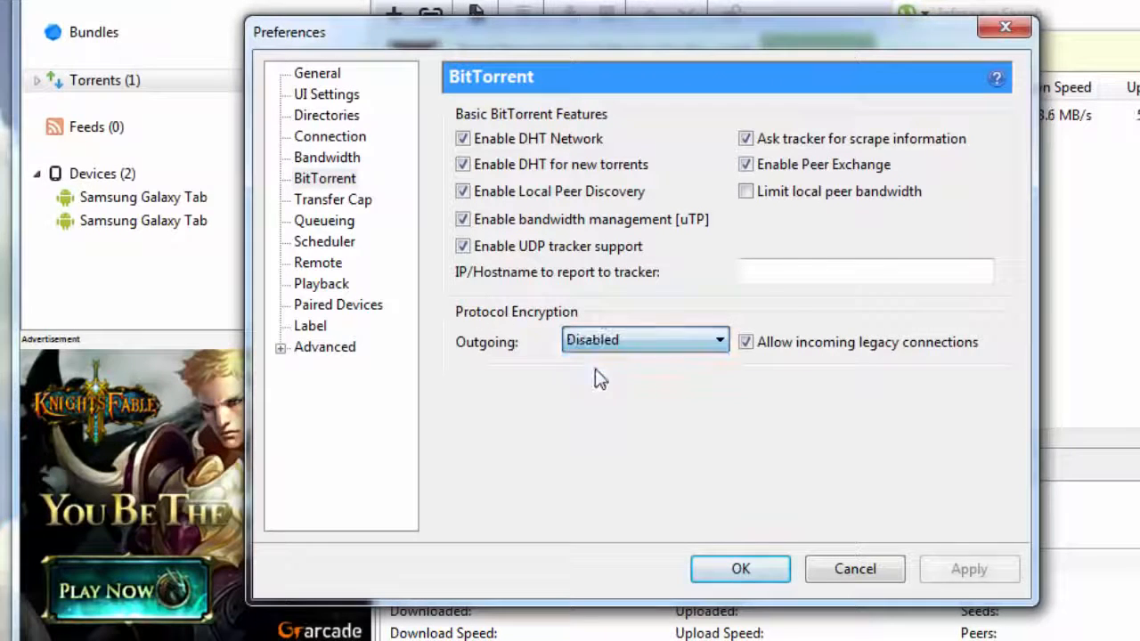
left_click(718, 340)
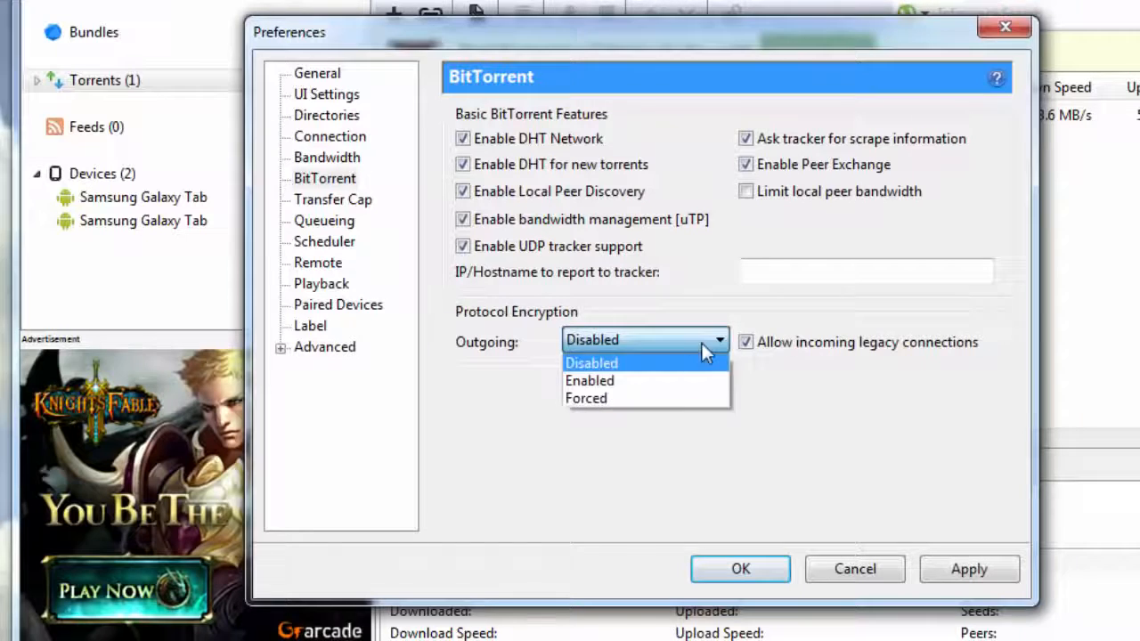
left_click(659, 402)
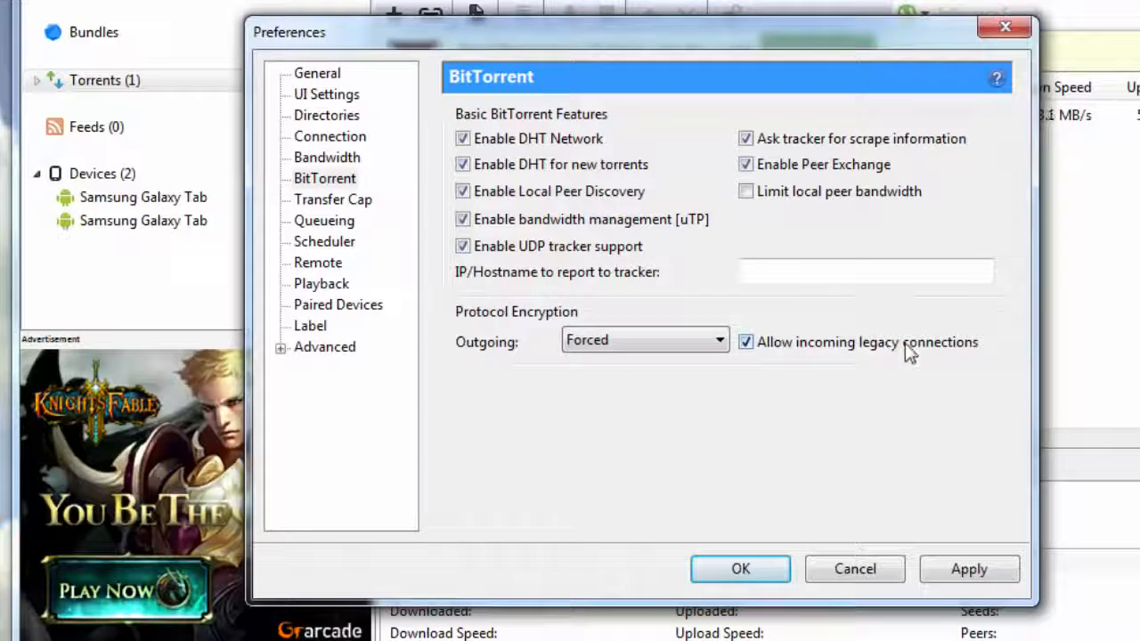
Review the Queueing settings and the Disk Cache settings under Advanced.
left_click(335, 223)
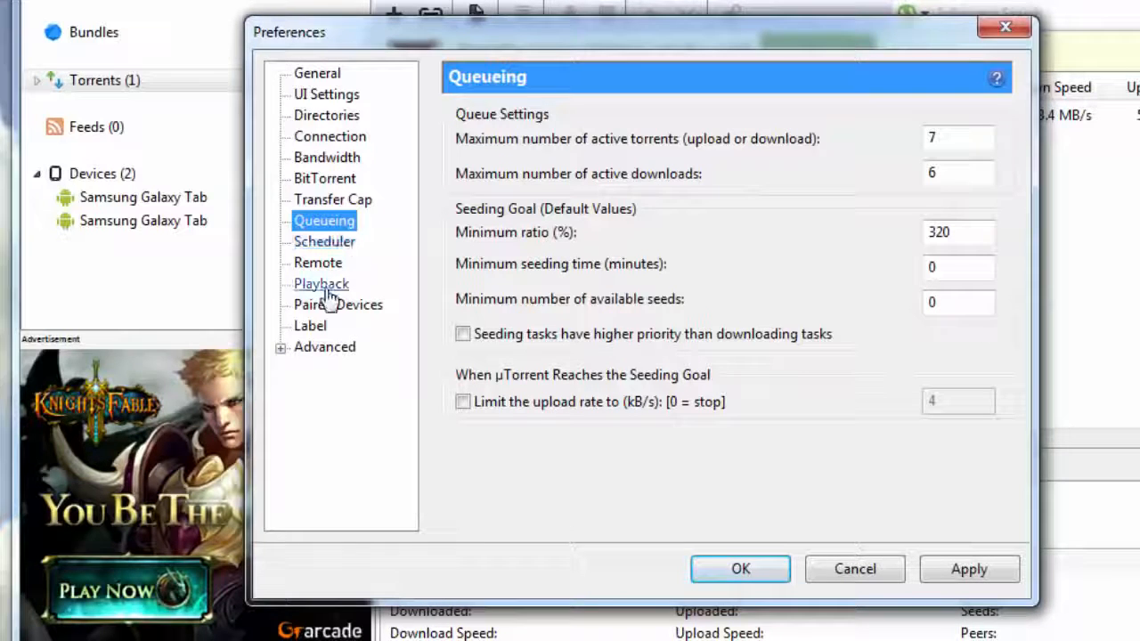
left_click(280, 348)
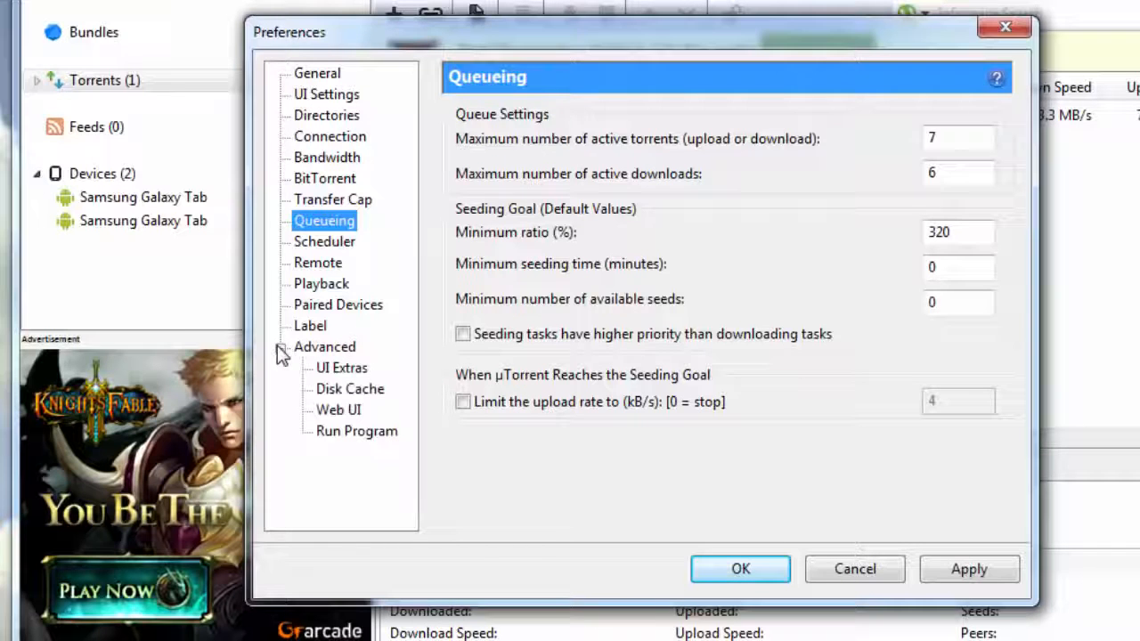
left_click(350, 390)
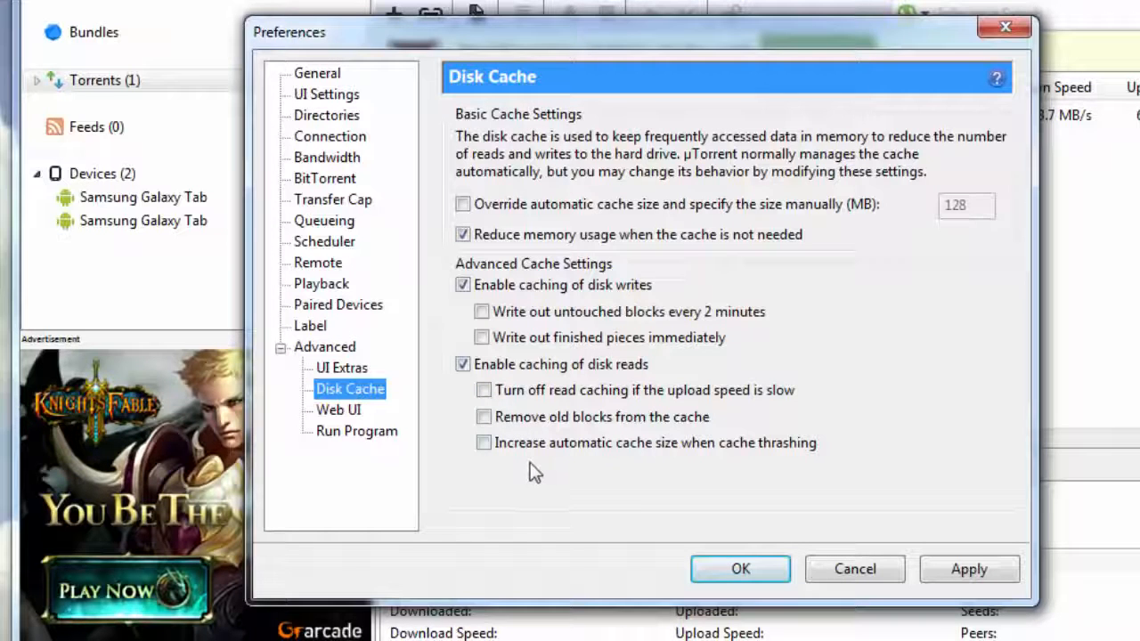
In the Advanced options, inspect the values of bt.allow_same_ip, bt.connect_speed, bt.enable_pulse and bt.progressive_piece_span_mb.
left_click(321, 348)
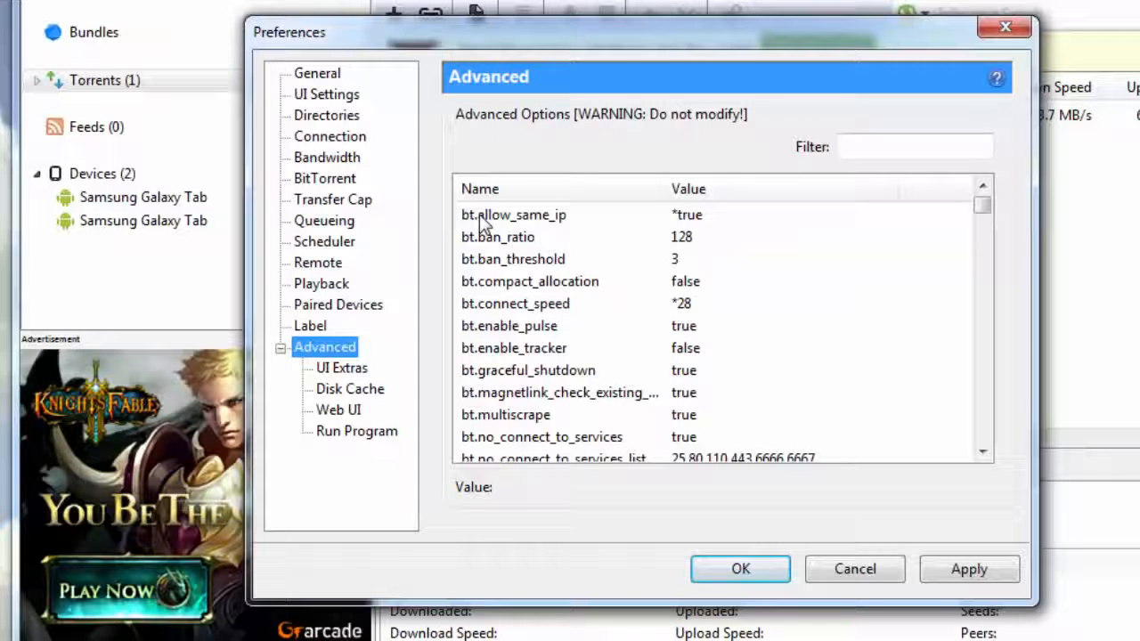
left_click(693, 216)
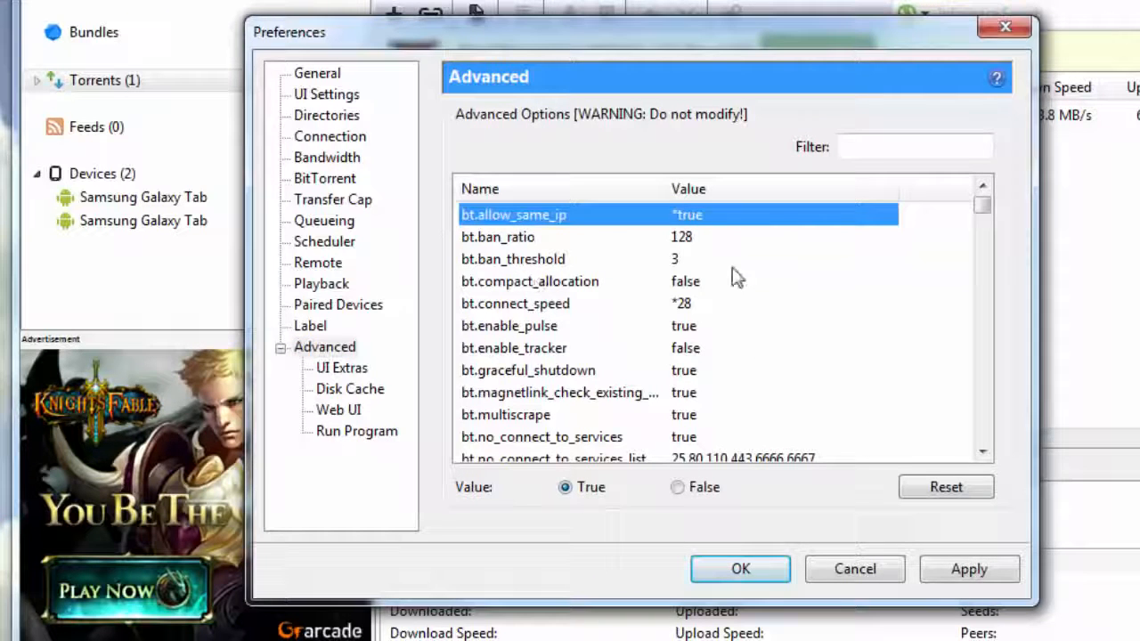
left_click(512, 308)
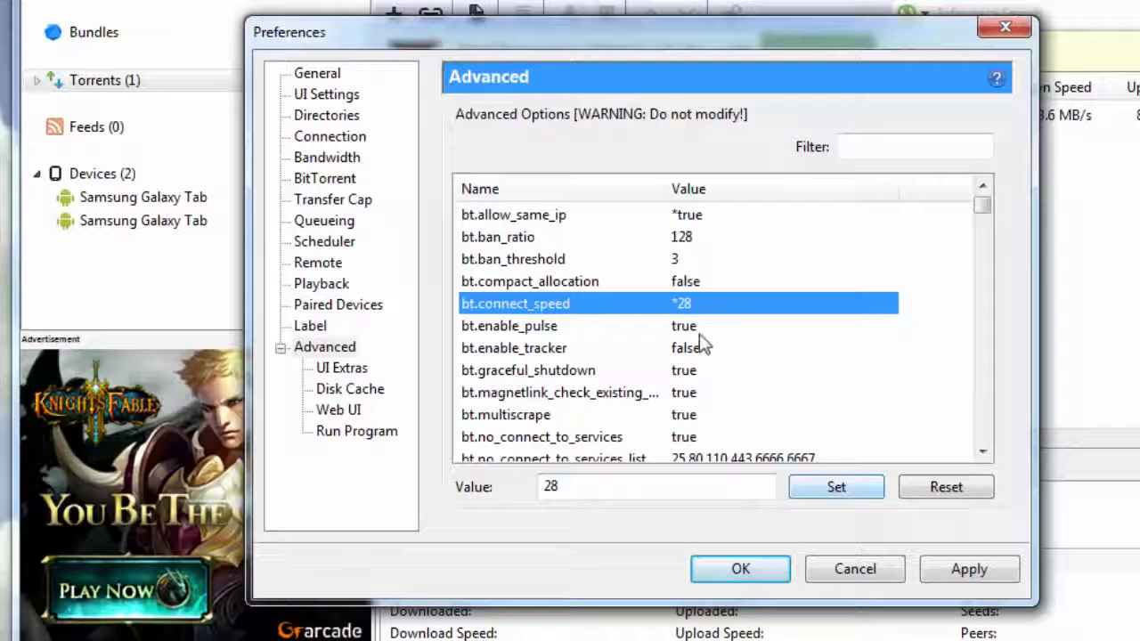
left_click(539, 329)
scroll(540, 331, "down", 3)
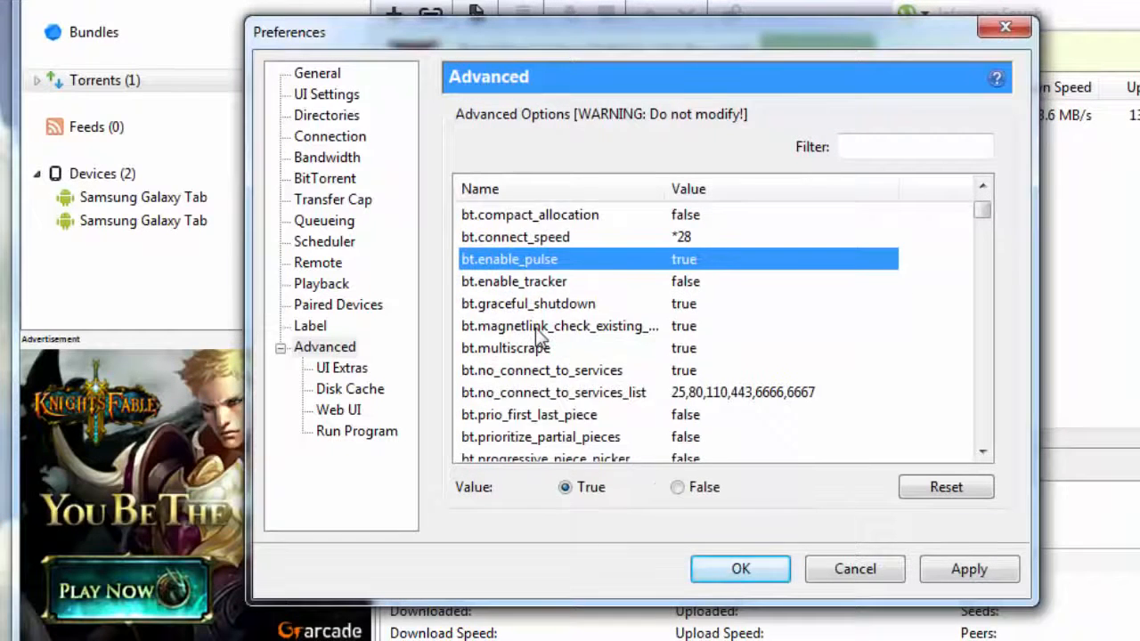
left_click(510, 350)
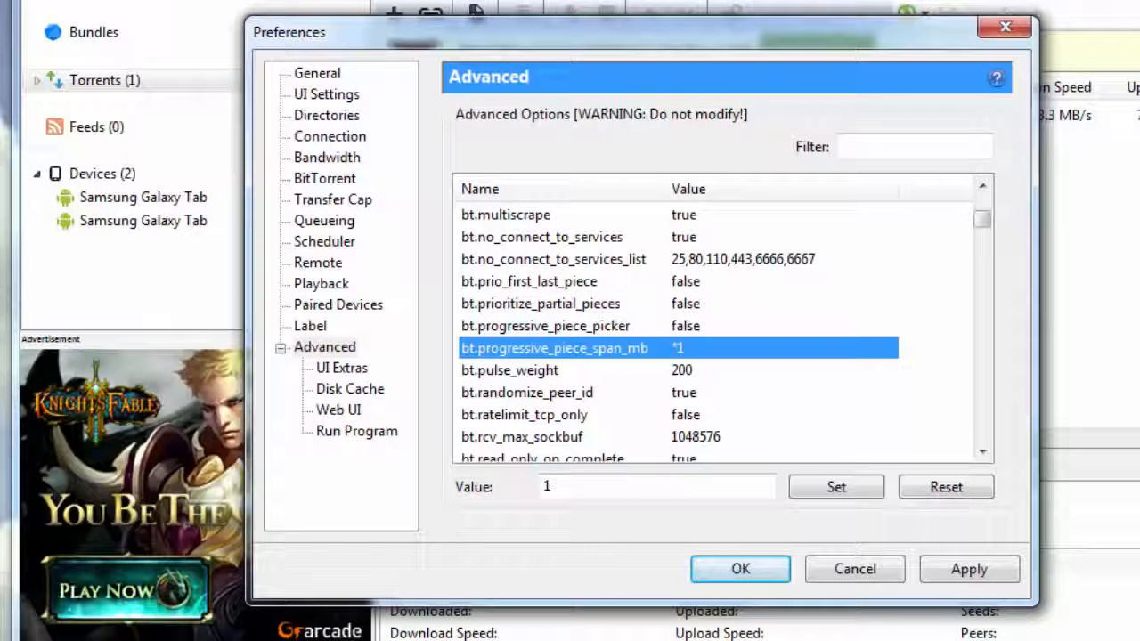
scroll(842, 364, "down", 2)
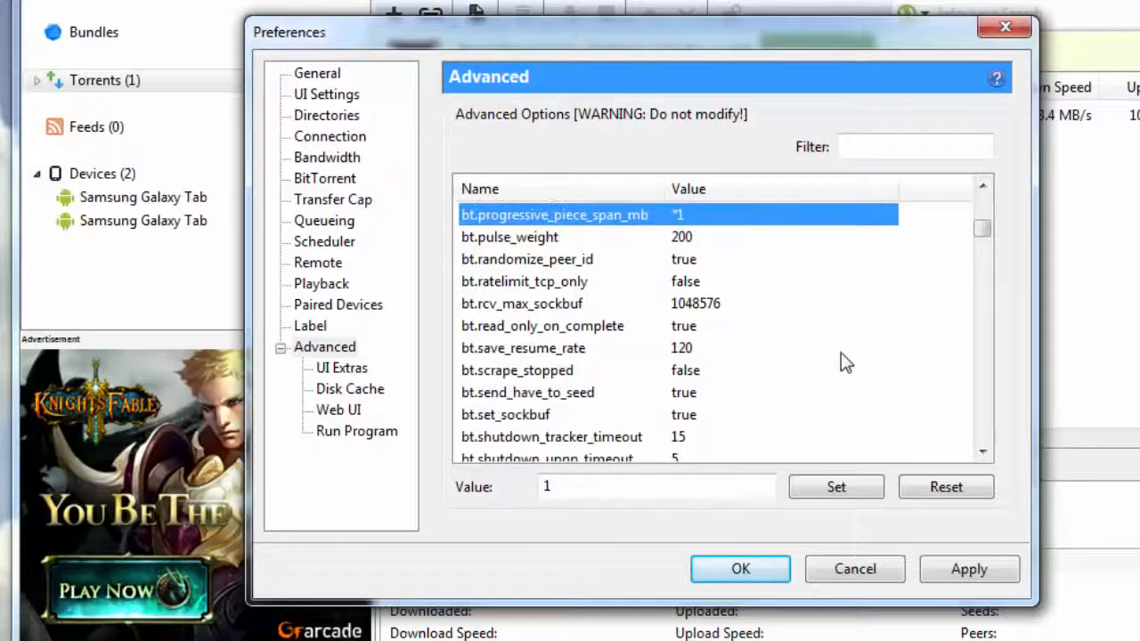
Inspect the values of the advanced interface options gui.show_notorrents_node and gui.update_rate.
scroll(843, 361, "down", 1)
scroll(842, 359, "down", 1)
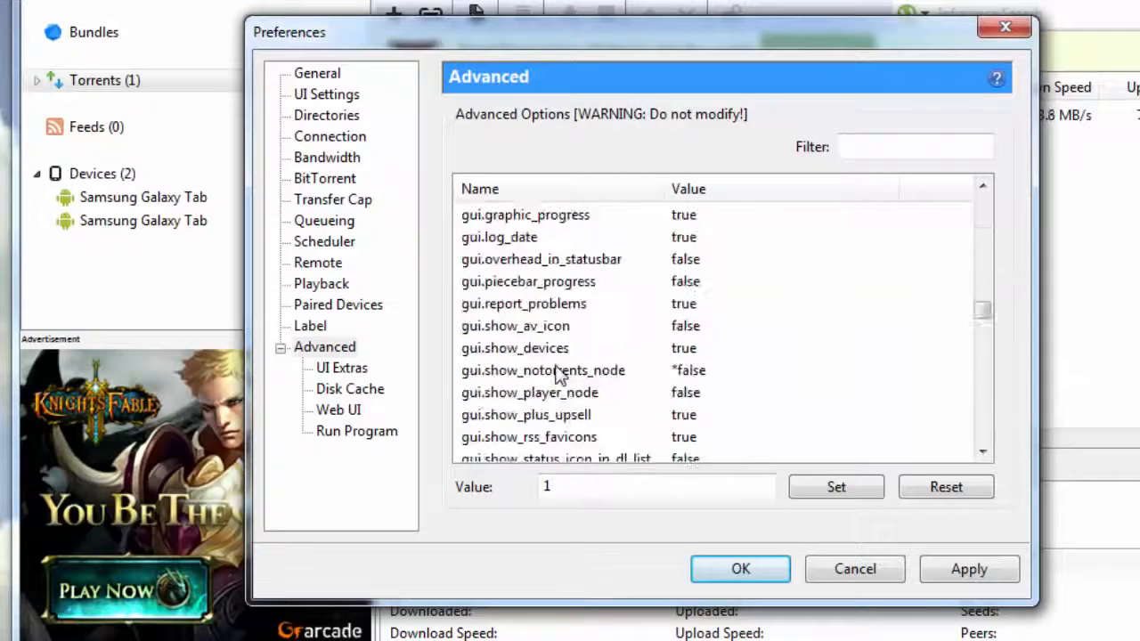
left_click(557, 366)
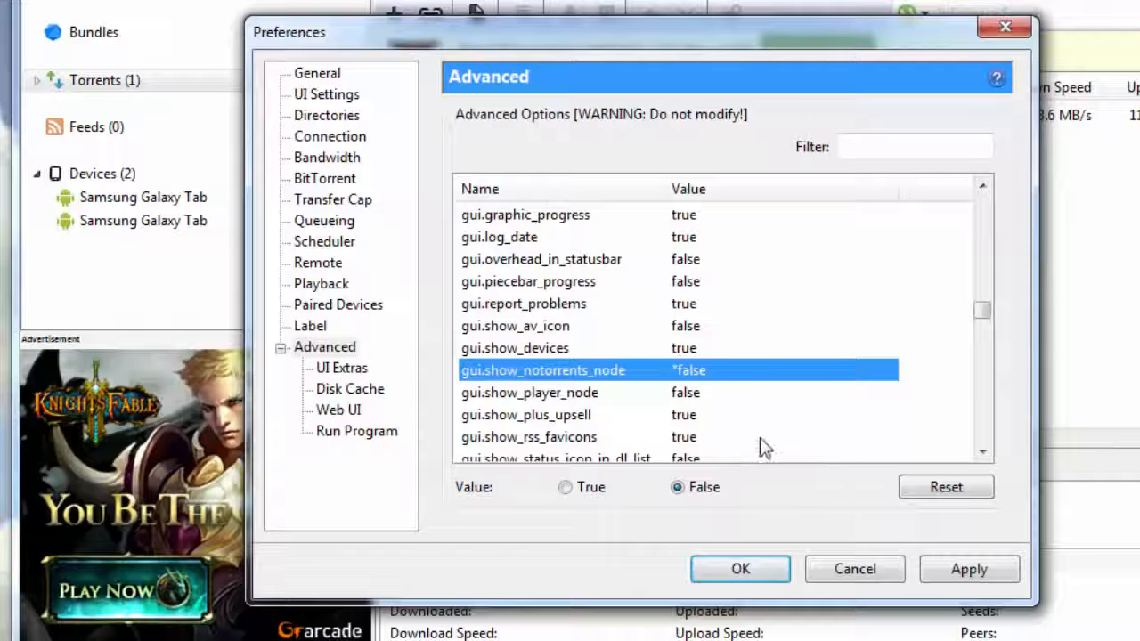
scroll(762, 446, "down", 1)
scroll(760, 446, "down", 1)
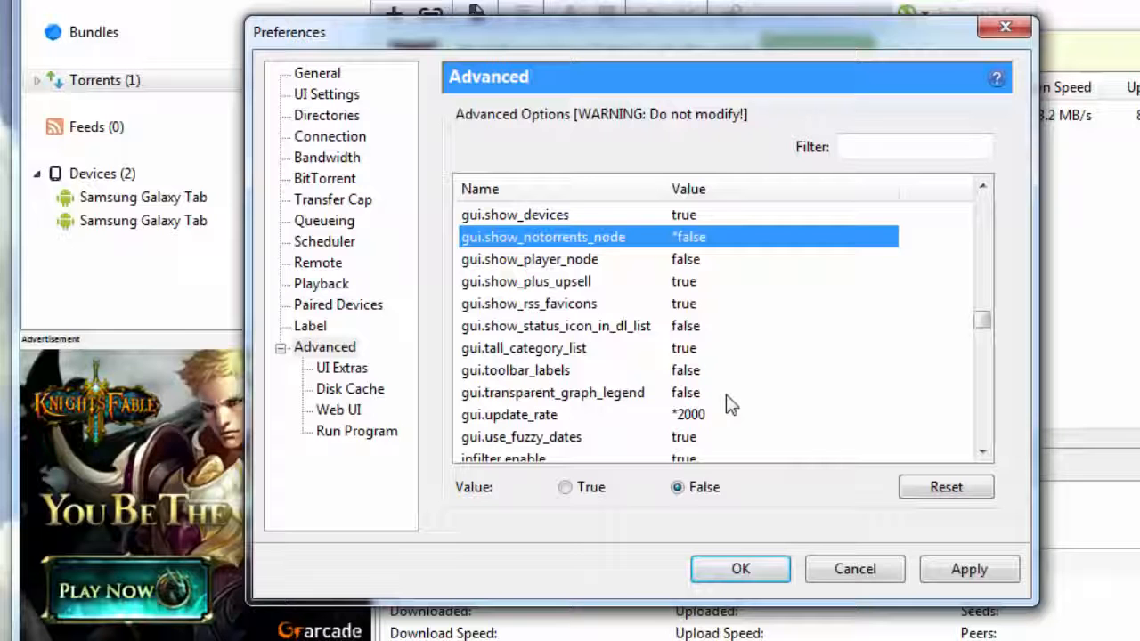
left_click(688, 423)
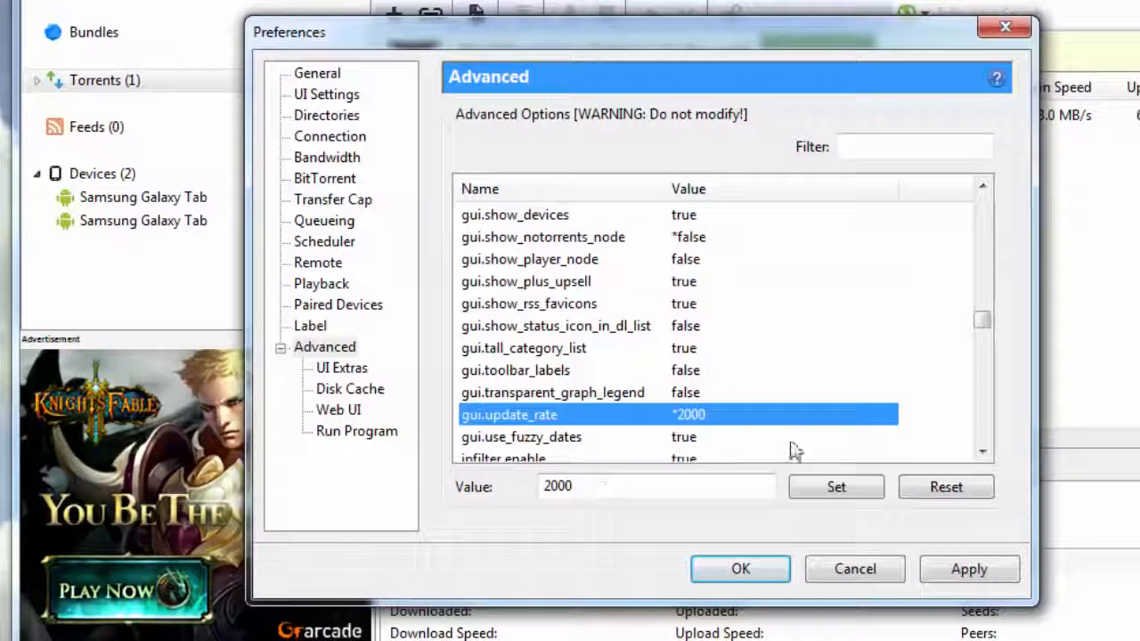
Inspect the values of the advanced network options isp.primary_dns and net.outgoing_port.
scroll(800, 428, "down", 3)
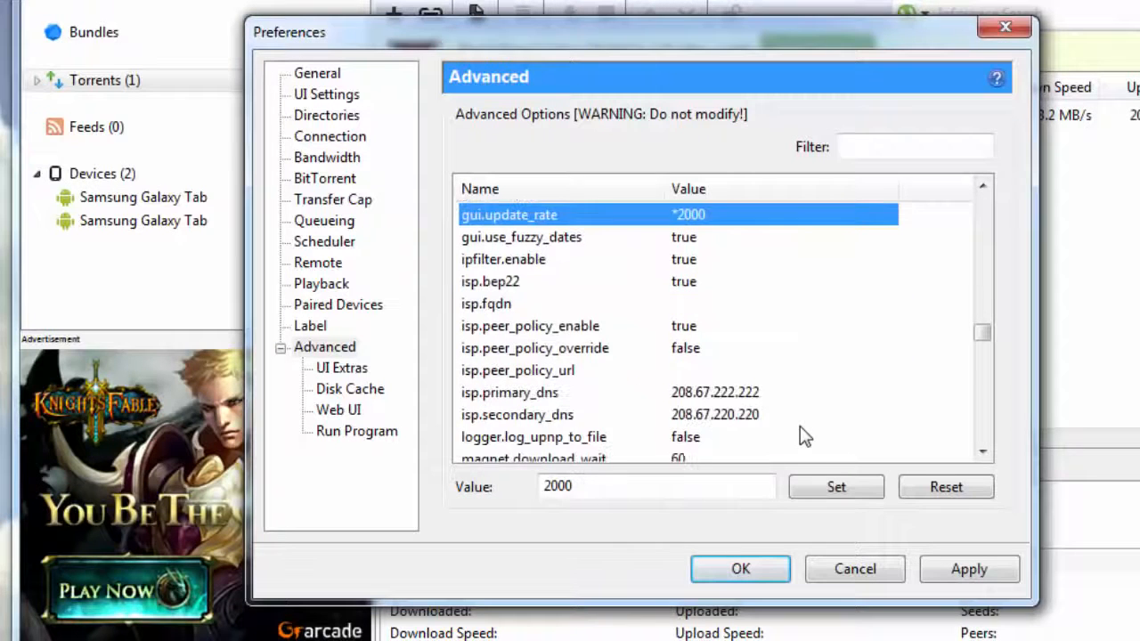
left_click(800, 400)
scroll(800, 401, "down", 2)
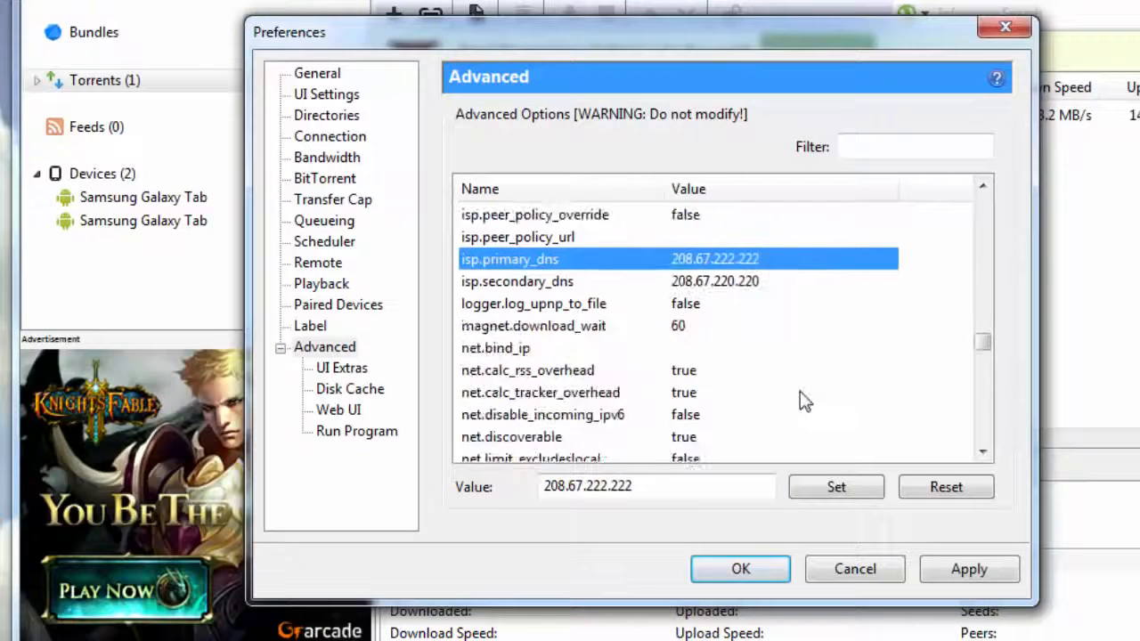
scroll(800, 392, "down", 2)
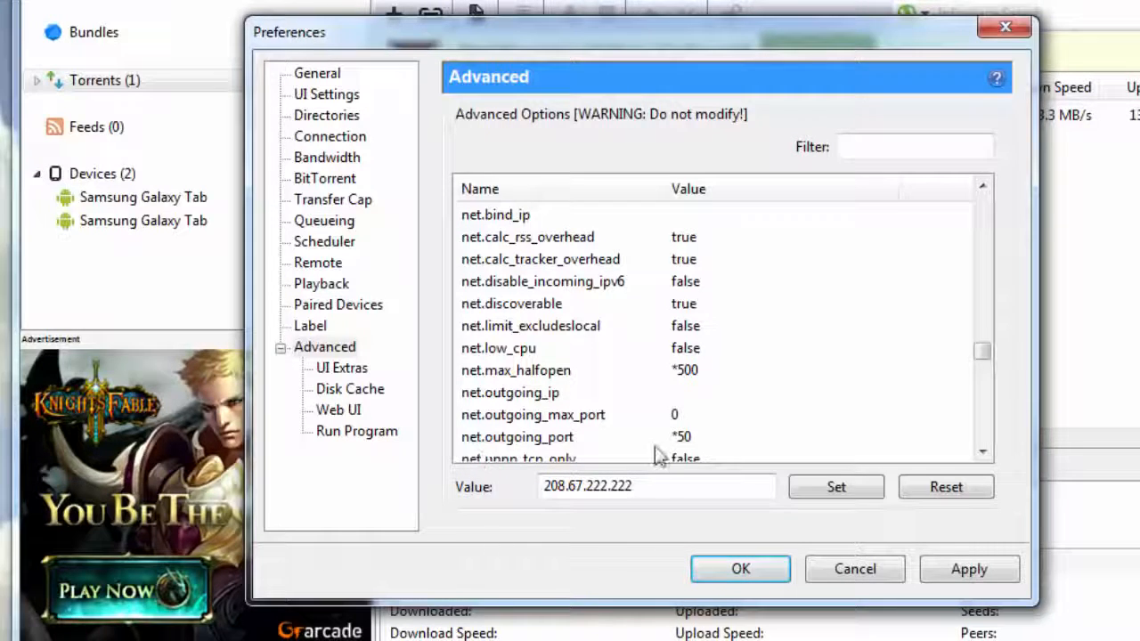
left_click(558, 437)
scroll(832, 404, "down", 1)
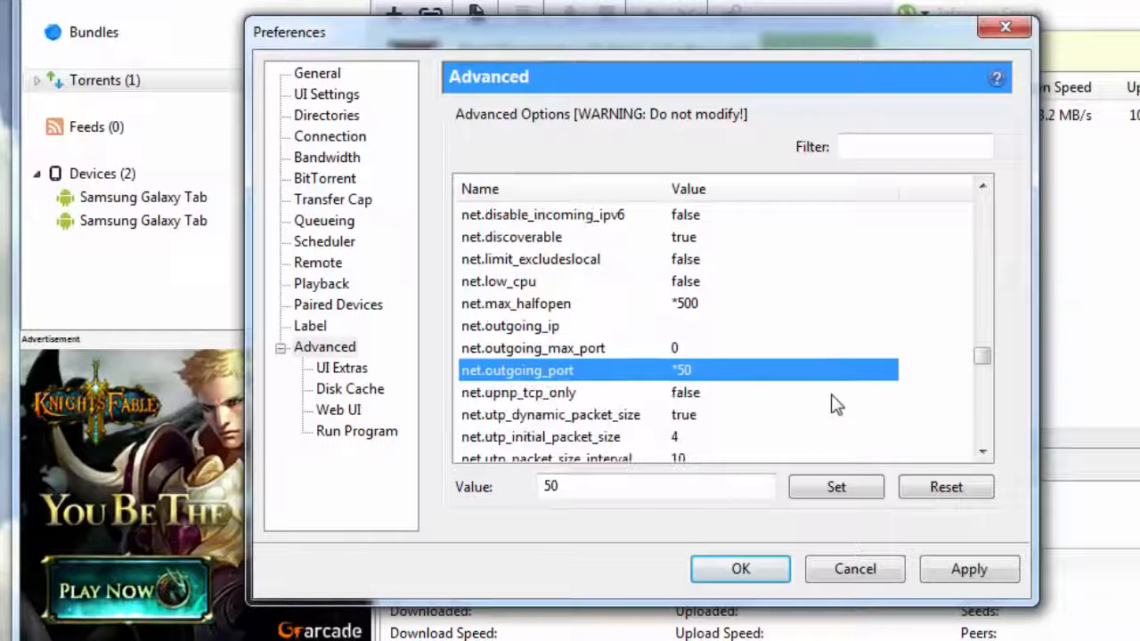
Inspect the values of the advanced options offers.404_code and offers.404_dismiss.
scroll(831, 404, "down", 1)
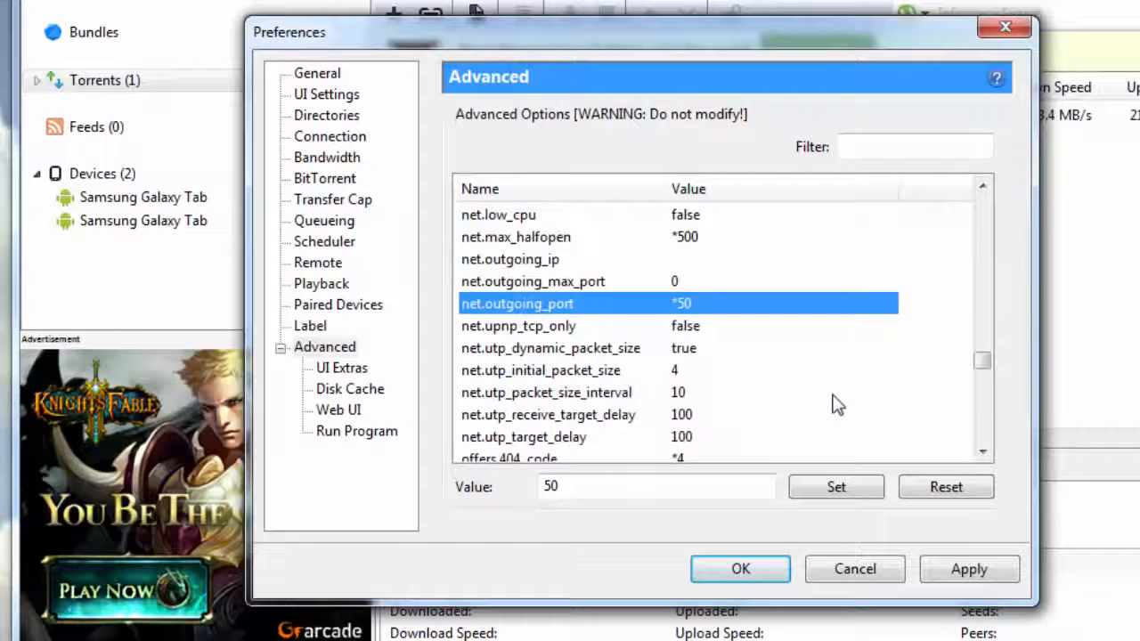
scroll(838, 403, "down", 1)
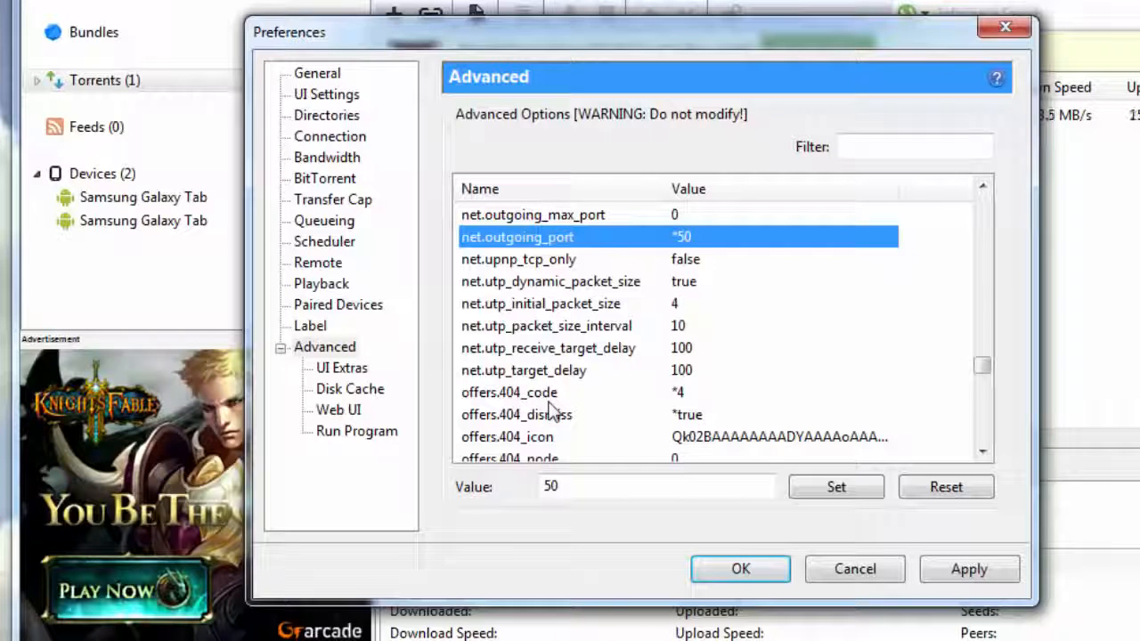
left_click(765, 397)
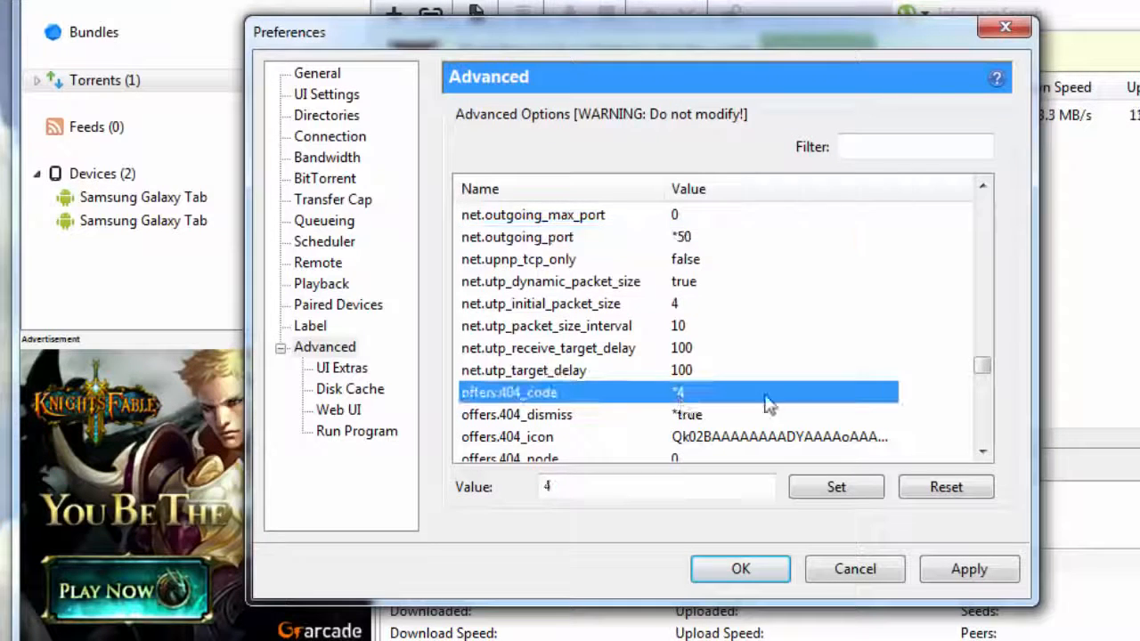
scroll(856, 392, "down", 2)
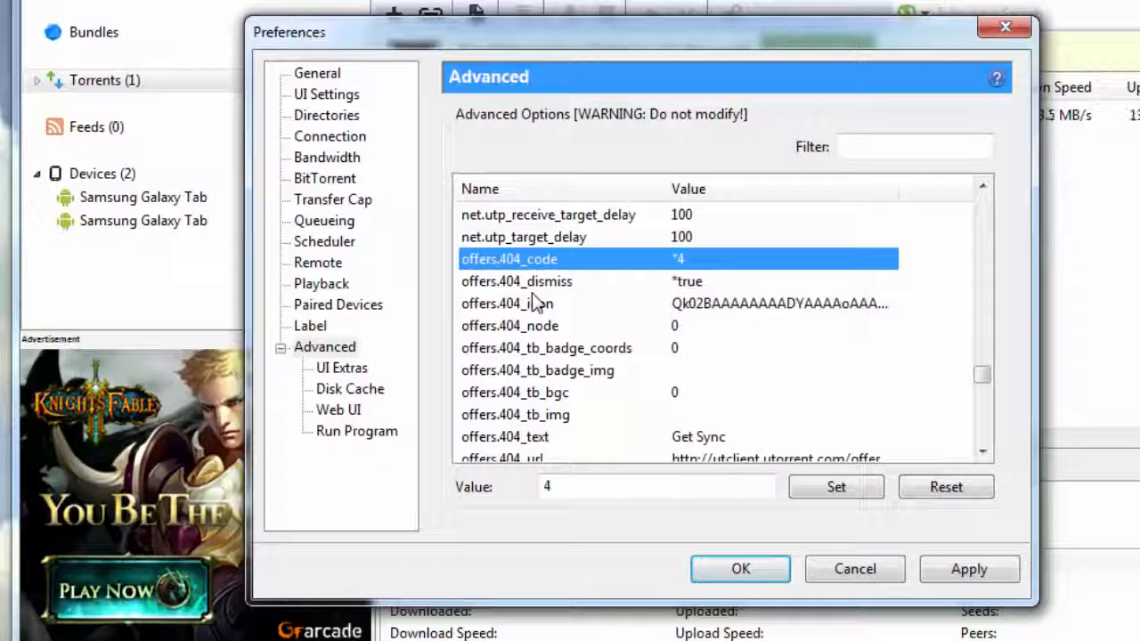
left_click(692, 284)
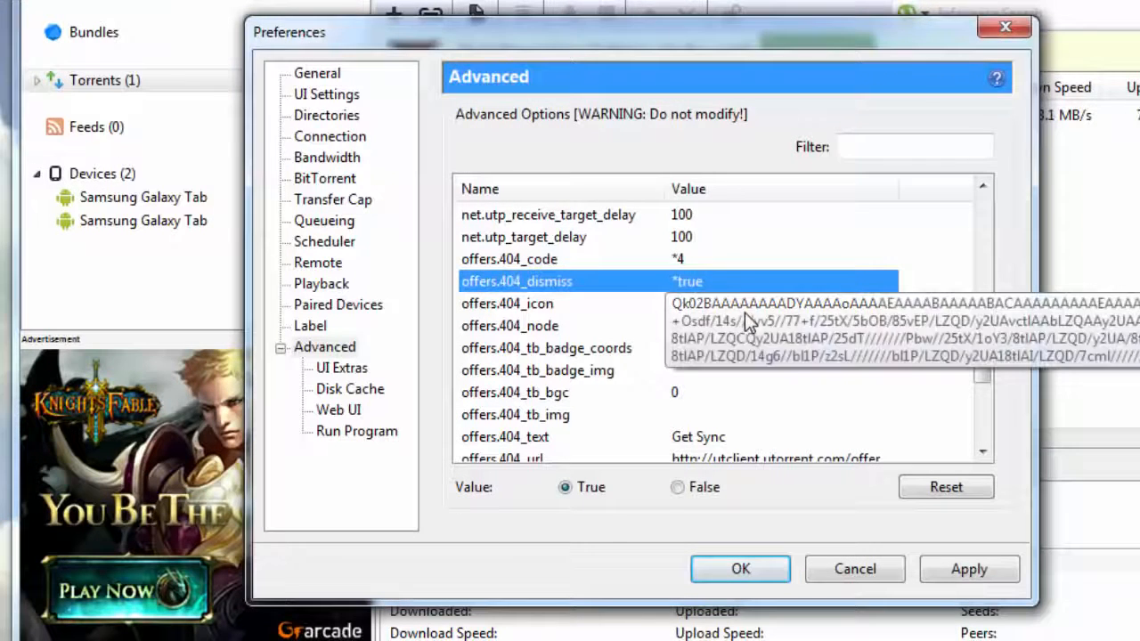
Inspect the values of the remaining advanced options, including peer.disconnect_inactive_interval and rss.update_interval, through the end of the list.
scroll(745, 312, "down", 5)
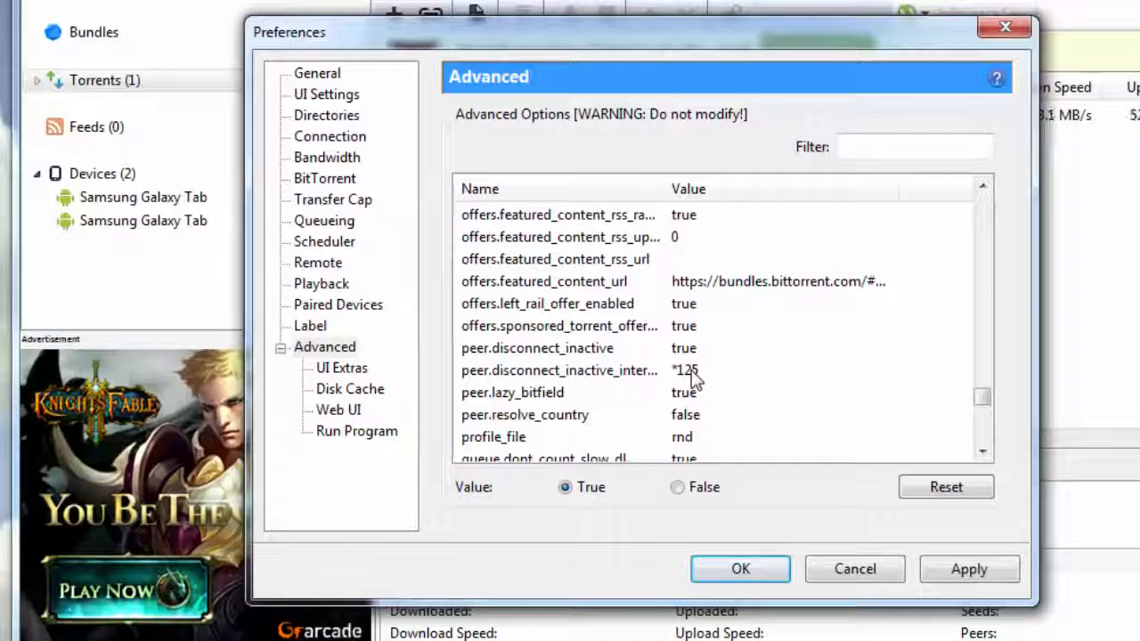
scroll(778, 369, "down", 5)
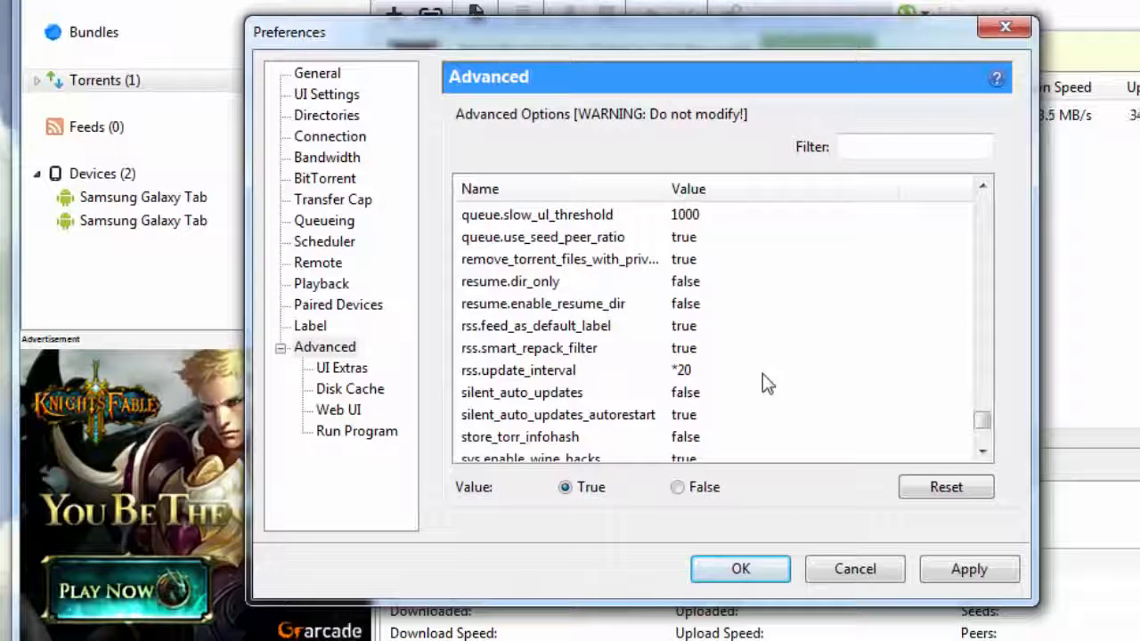
left_click(685, 370)
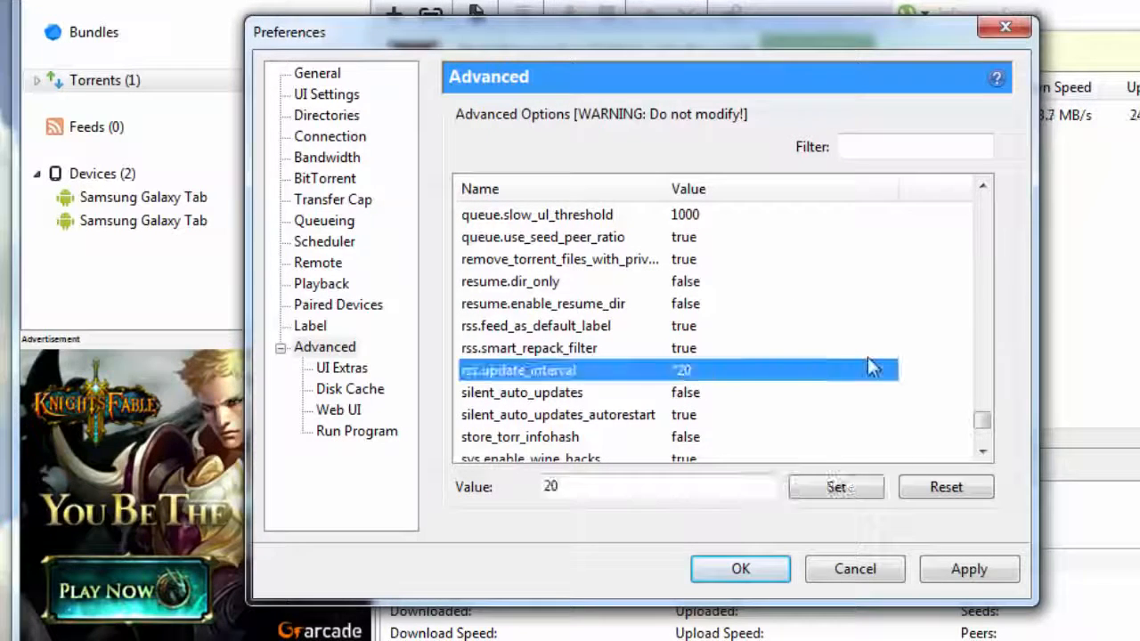
scroll(871, 401, "down", 3)
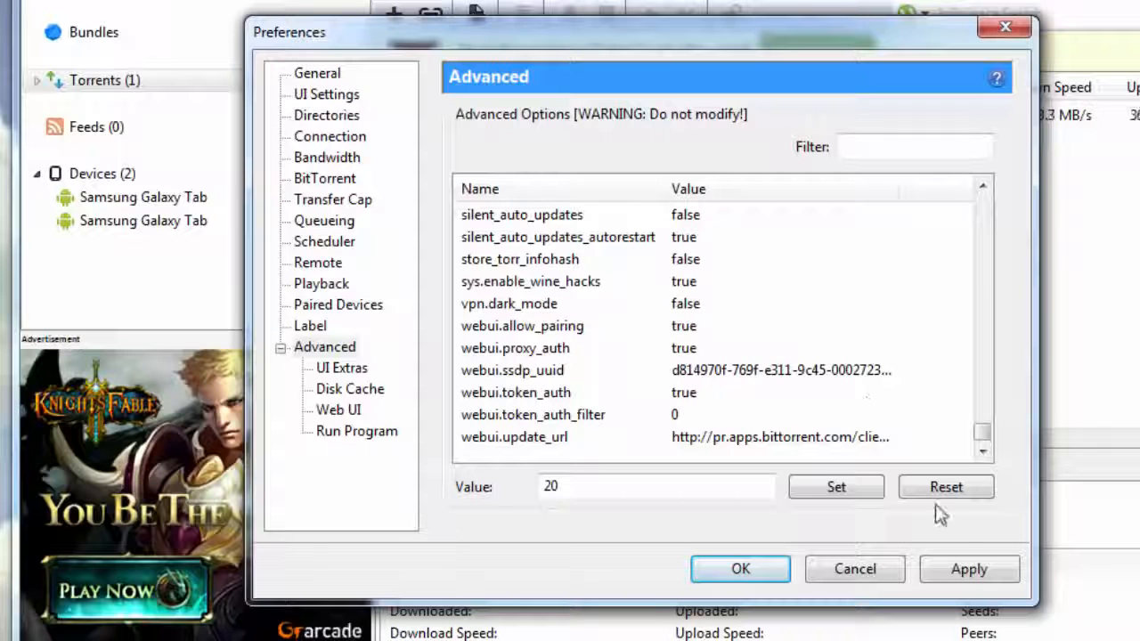
Apply the preference changes, close the Preferences dialog and check the torrent's speed columns.
left_click(976, 571)
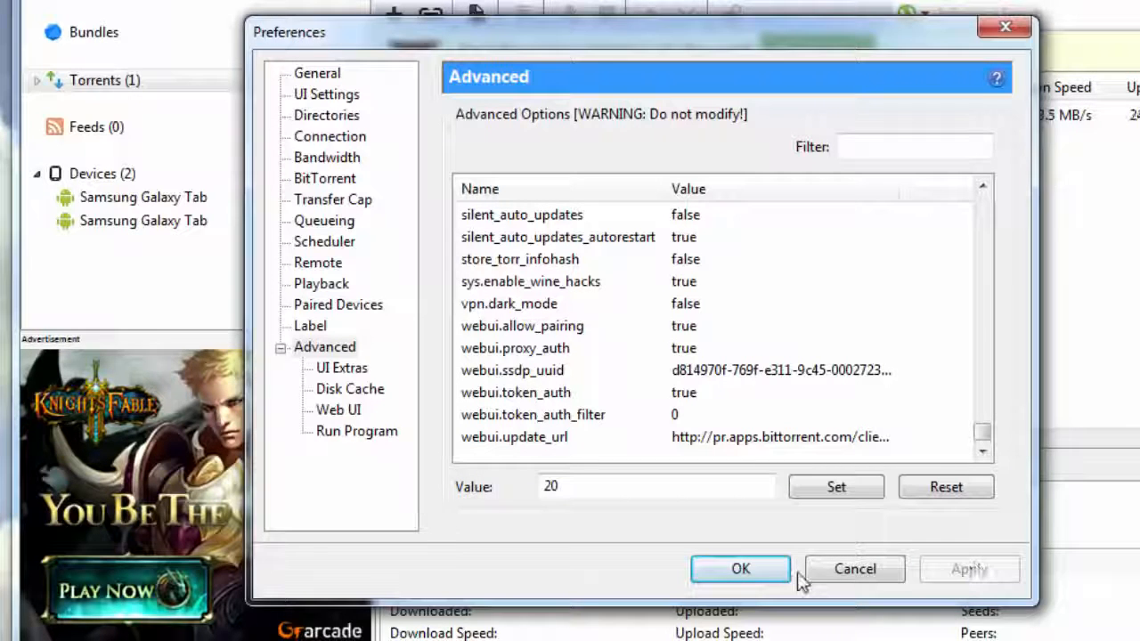
left_click(715, 572)
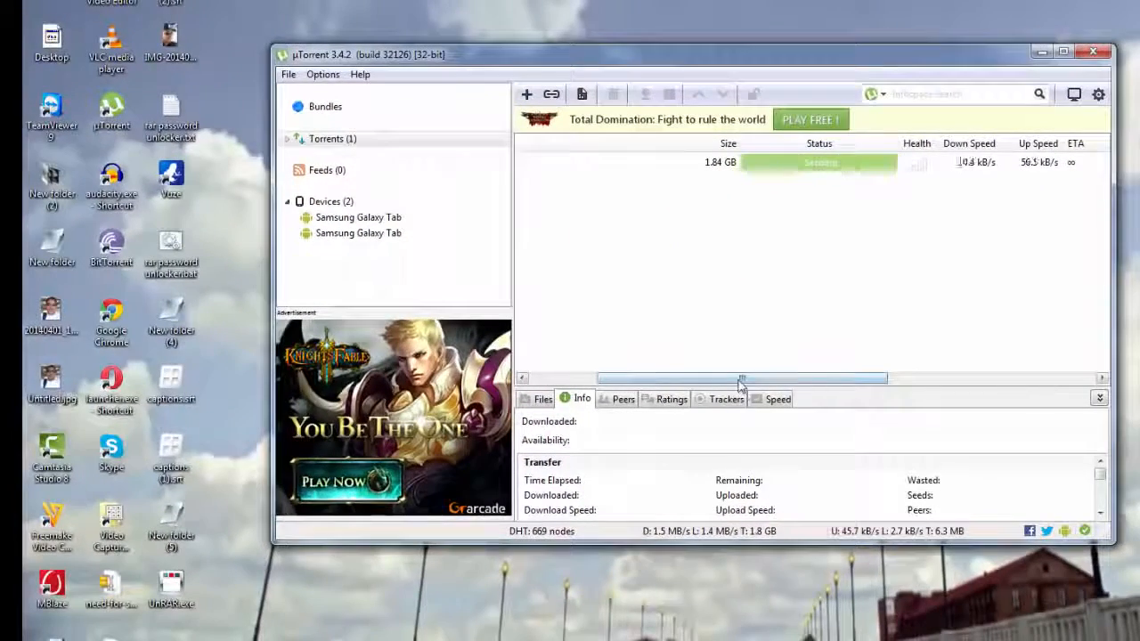
mouse_move(744, 380)
left_mouse_down()
mouse_move(650, 380)
mouse_move(758, 383)
left_mouse_up()
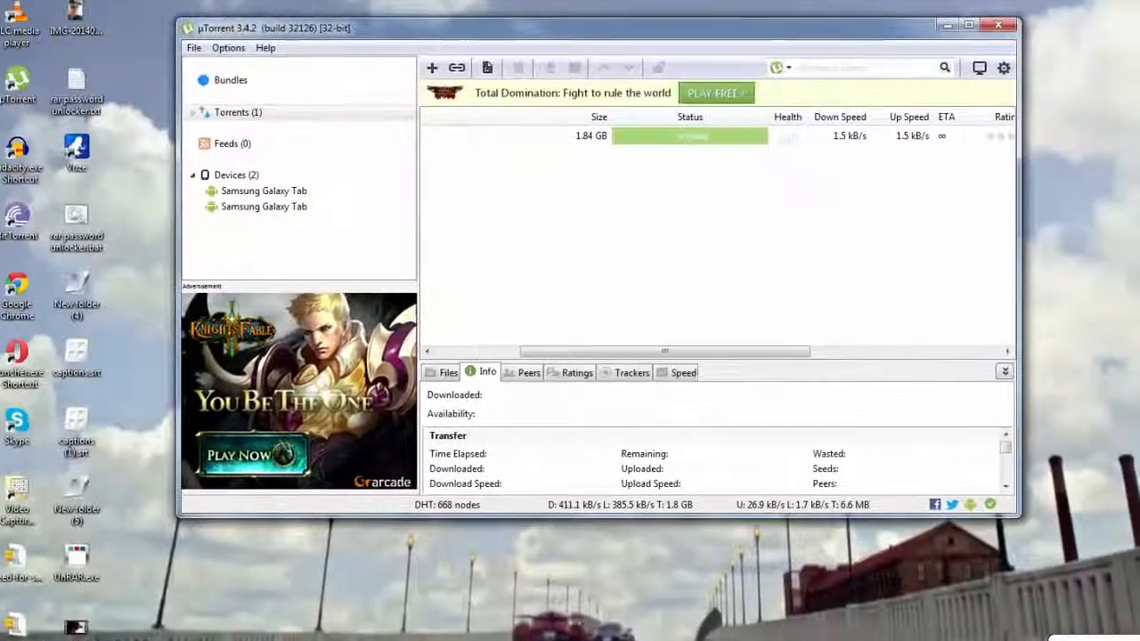
Exit µTorrent completely, including its background process, and relaunch it from the desktop.
left_click(1059, 630)
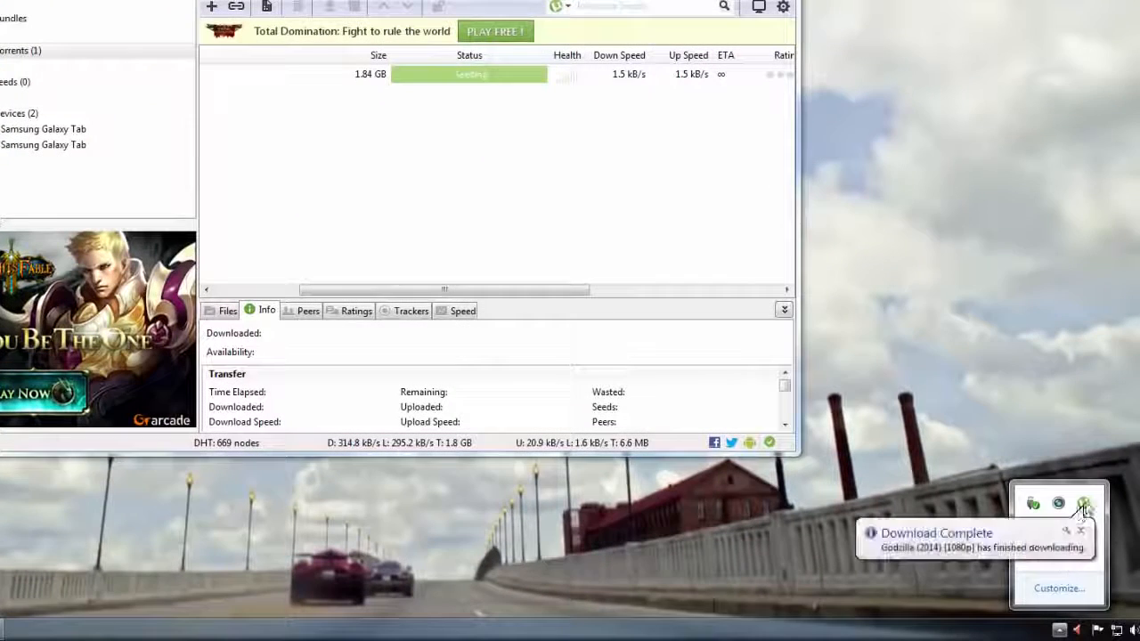
right_click(1087, 506)
left_click(1090, 490)
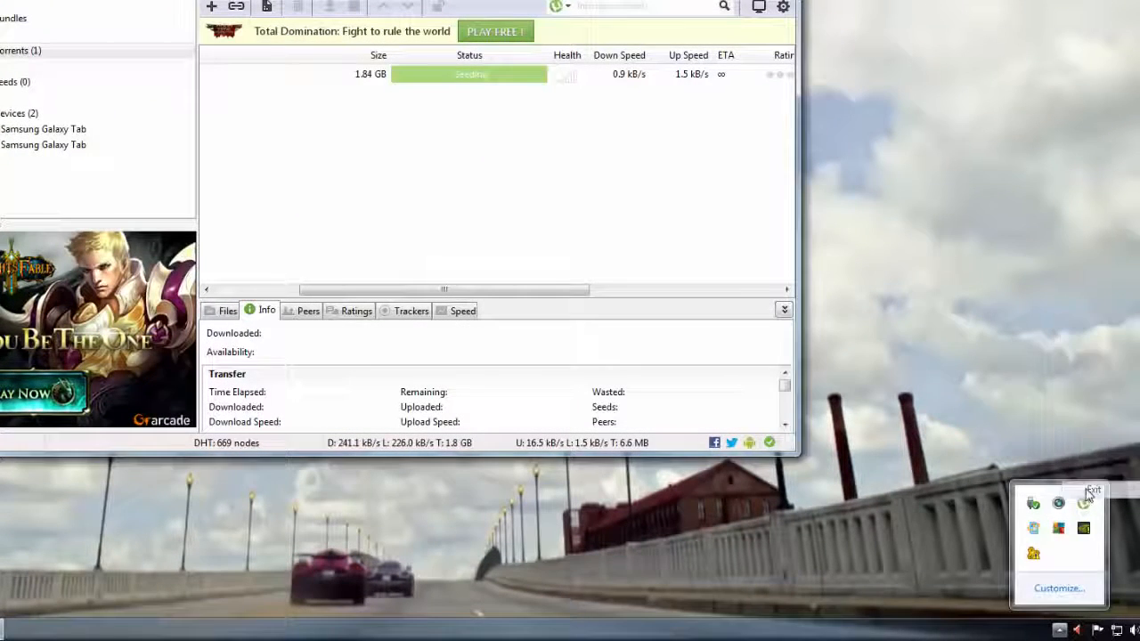
left_click(506, 219)
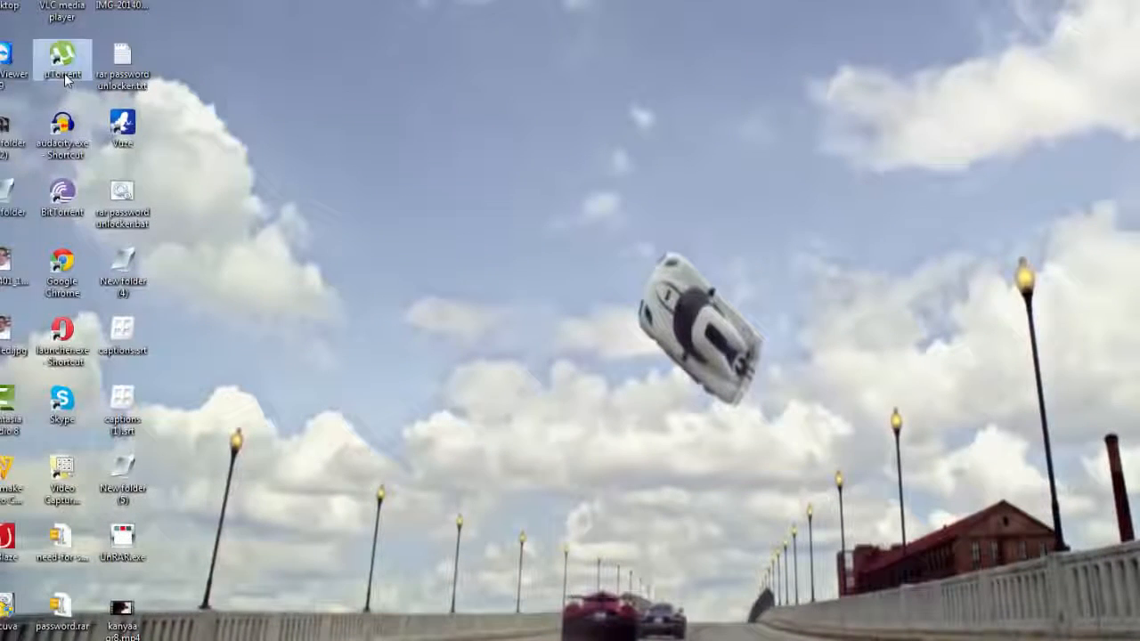
double_click(64, 73)
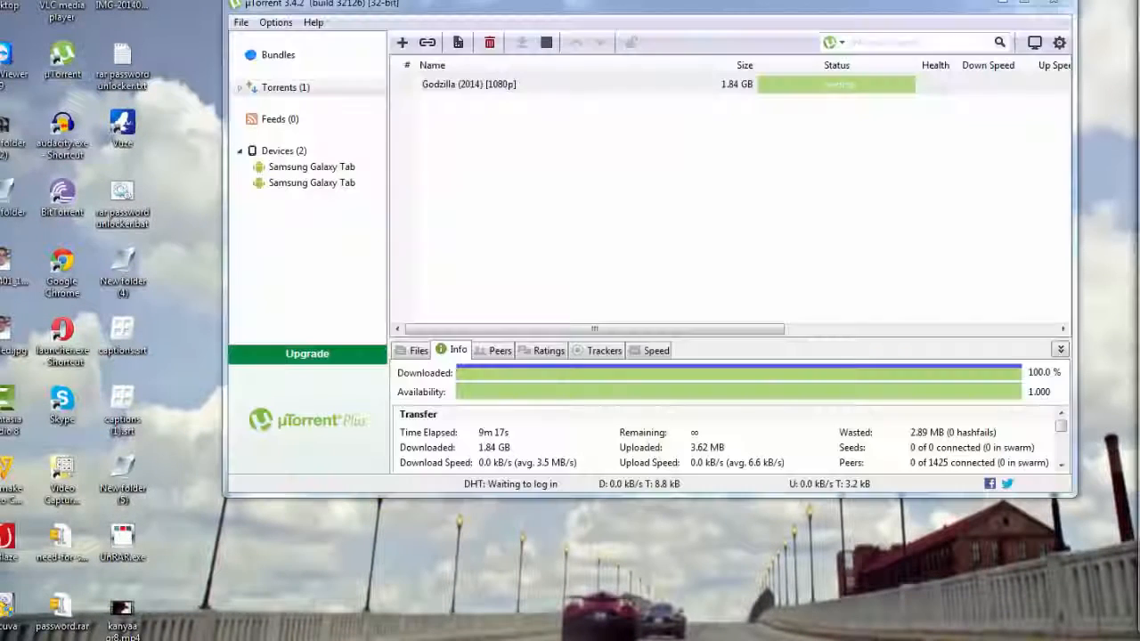